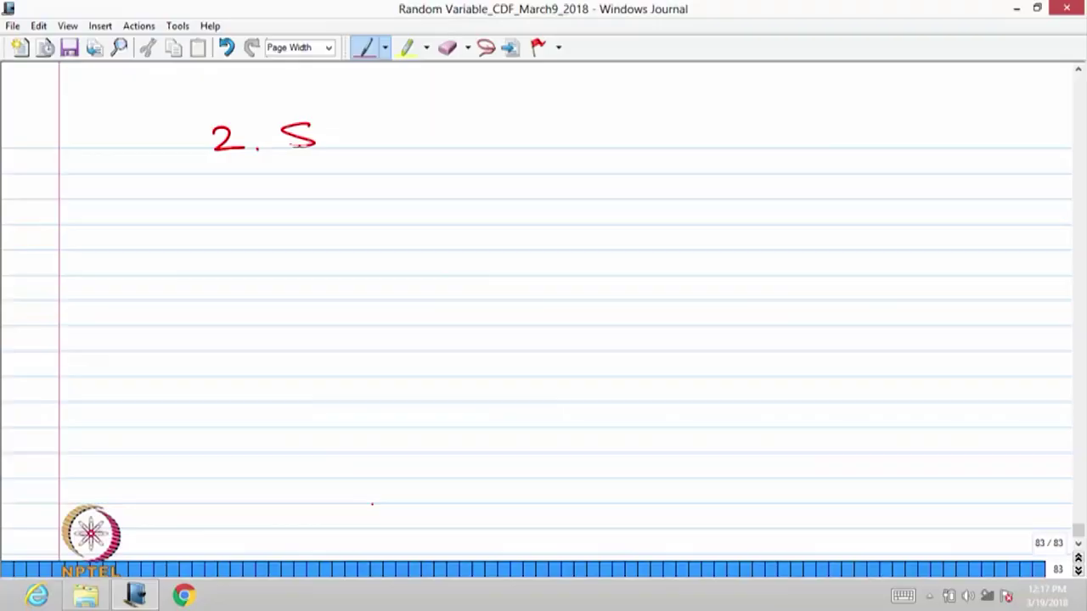
Finish handwriting '2. Some Common Continuous Distributions' on page 83, then add blank page 84.
{"action": "left_click_drag", "start_coordinate": [326, 139], "coordinate": [404, 144]}
{"action": "left_click_drag", "start_coordinate": [458, 124], "coordinate": [453, 146]}
{"action": "mouse_move", "coordinate": [469, 134]}
{"action": "left_mouse_down"}
{"action": "mouse_move", "coordinate": [852, 144]}
{"action": "mouse_move", "coordinate": [881, 124]}
{"action": "mouse_move", "coordinate": [905, 144]}
{"action": "mouse_move", "coordinate": [1002, 147]}
{"action": "left_mouse_up"}
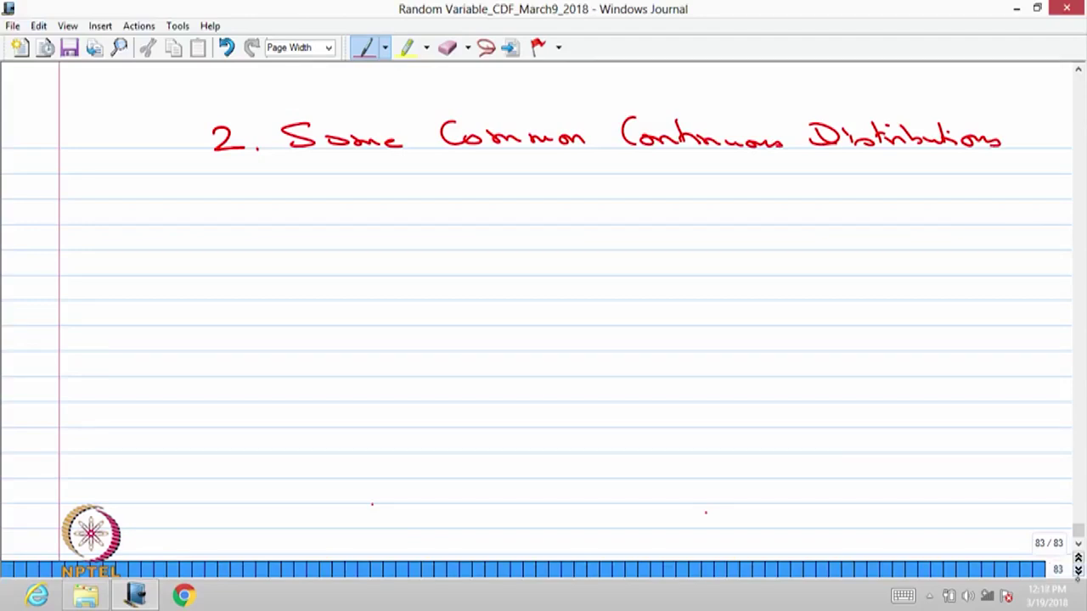
{"action": "left_click", "coordinate": [1077, 572]}
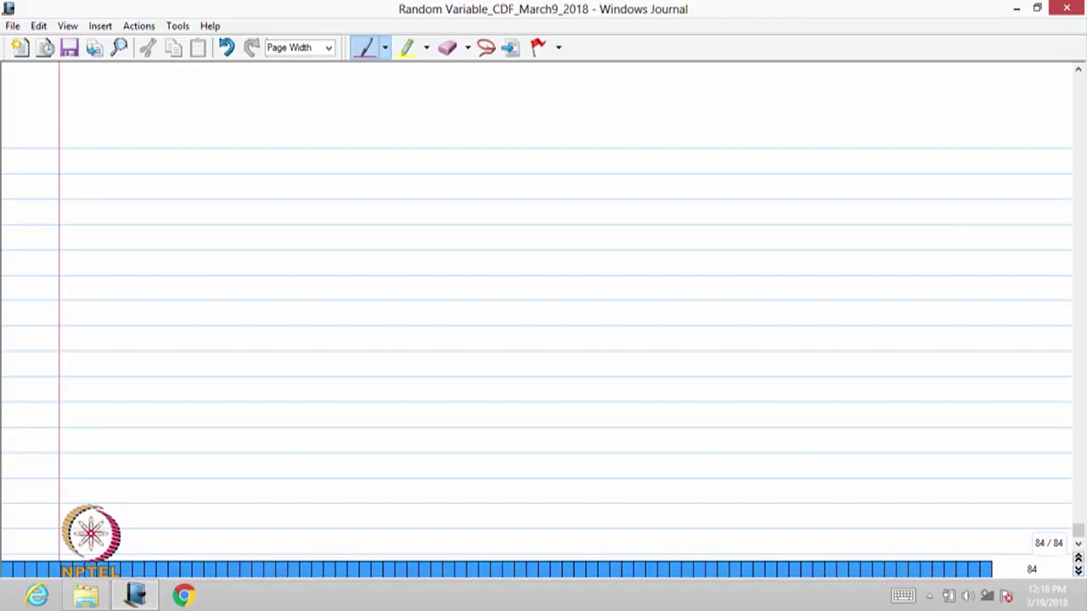
Handwrite the title '1. Continuous Uniform Distribution' across the top of page 84.
{"action": "left_click_drag", "start_coordinate": [154, 157], "coordinate": [159, 174]}
{"action": "mouse_move", "coordinate": [235, 155]}
{"action": "left_mouse_down"}
{"action": "mouse_move", "coordinate": [312, 159]}
{"action": "mouse_move", "coordinate": [347, 170]}
{"action": "mouse_move", "coordinate": [480, 173]}
{"action": "mouse_move", "coordinate": [521, 170]}
{"action": "mouse_move", "coordinate": [532, 151]}
{"action": "mouse_move", "coordinate": [591, 173]}
{"action": "left_mouse_up"}
{"action": "mouse_move", "coordinate": [644, 151]}
{"action": "left_mouse_down"}
{"action": "mouse_move", "coordinate": [683, 171]}
{"action": "mouse_move", "coordinate": [765, 170]}
{"action": "mouse_move", "coordinate": [774, 155]}
{"action": "mouse_move", "coordinate": [822, 169]}
{"action": "left_mouse_up"}
{"action": "left_click", "coordinate": [710, 158]}
{"action": "left_click_drag", "start_coordinate": [707, 161], "coordinate": [716, 154]}
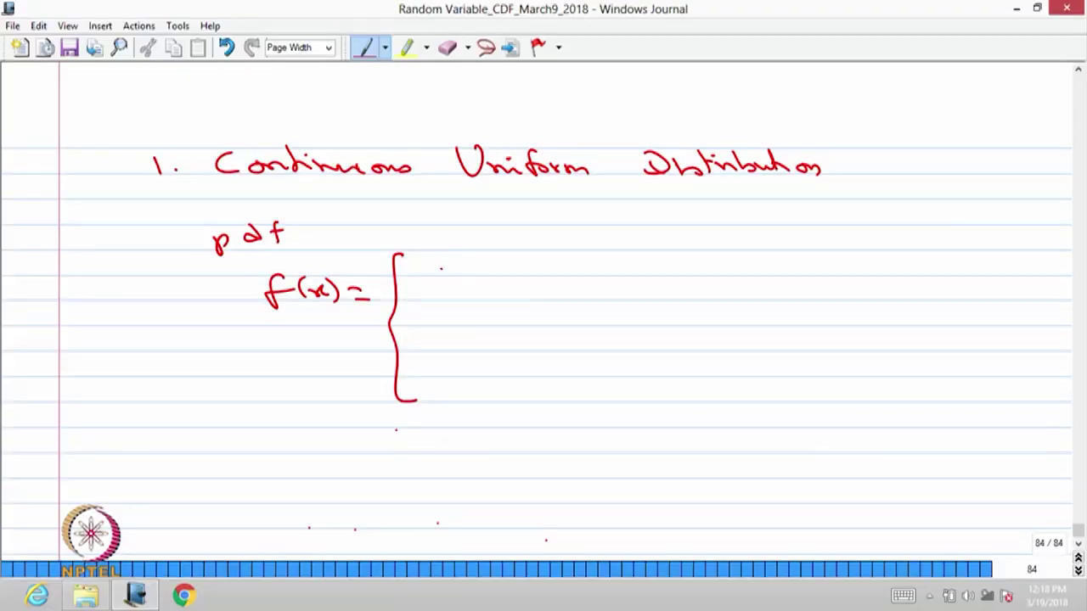
Write the first case of the pdf: 1/(b−a) for a < x < b.
{"action": "left_click_drag", "start_coordinate": [445, 263], "coordinate": [447, 282]}
{"action": "mouse_move", "coordinate": [420, 287]}
{"action": "left_mouse_down"}
{"action": "mouse_move", "coordinate": [507, 289]}
{"action": "mouse_move", "coordinate": [423, 317]}
{"action": "mouse_move", "coordinate": [440, 313]}
{"action": "left_mouse_up"}
{"action": "mouse_move", "coordinate": [448, 313]}
{"action": "left_mouse_down"}
{"action": "mouse_move", "coordinate": [502, 312]}
{"action": "mouse_move", "coordinate": [550, 290]}
{"action": "left_mouse_up"}
{"action": "mouse_move", "coordinate": [634, 275]}
{"action": "left_mouse_down"}
{"action": "mouse_move", "coordinate": [625, 280]}
{"action": "mouse_move", "coordinate": [645, 289]}
{"action": "left_mouse_up"}
{"action": "mouse_move", "coordinate": [671, 270]}
{"action": "left_mouse_down"}
{"action": "mouse_move", "coordinate": [658, 277]}
{"action": "mouse_move", "coordinate": [684, 283]}
{"action": "left_mouse_up"}
{"action": "left_click_drag", "start_coordinate": [681, 272], "coordinate": [688, 284]}
{"action": "mouse_move", "coordinate": [732, 266]}
{"action": "left_mouse_down"}
{"action": "mouse_move", "coordinate": [739, 280]}
{"action": "mouse_move", "coordinate": [761, 278]}
{"action": "left_mouse_up"}
{"action": "left_click", "coordinate": [603, 498]}
Add the case '0, otherwise', correct the spelling of 'otherwise', and underline 'pdf'.
{"action": "left_click_drag", "start_coordinate": [477, 363], "coordinate": [523, 373]}
{"action": "mouse_move", "coordinate": [625, 355]}
{"action": "left_mouse_down"}
{"action": "mouse_move", "coordinate": [642, 360]}
{"action": "mouse_move", "coordinate": [630, 361]}
{"action": "left_mouse_up"}
{"action": "mouse_move", "coordinate": [666, 338]}
{"action": "left_mouse_down"}
{"action": "mouse_move", "coordinate": [668, 360]}
{"action": "mouse_move", "coordinate": [680, 346]}
{"action": "left_mouse_up"}
{"action": "mouse_move", "coordinate": [684, 337]}
{"action": "left_mouse_down"}
{"action": "mouse_move", "coordinate": [708, 357]}
{"action": "mouse_move", "coordinate": [754, 343]}
{"action": "left_mouse_up"}
{"action": "left_click_drag", "start_coordinate": [759, 343], "coordinate": [758, 352]}
{"action": "left_click_drag", "start_coordinate": [765, 348], "coordinate": [778, 350]}
{"action": "left_click", "coordinate": [785, 350]}
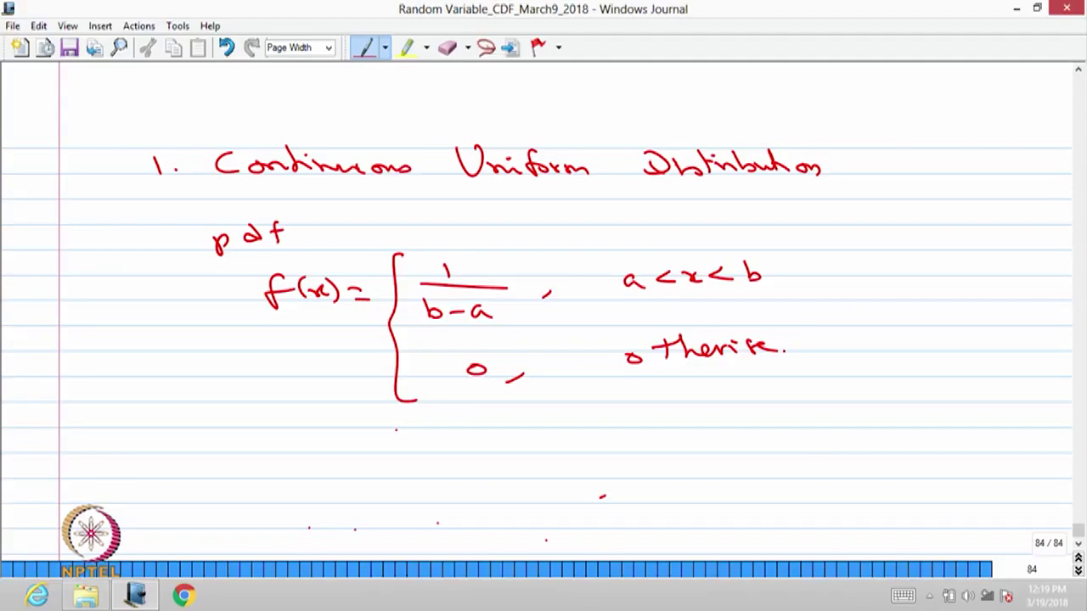
{"action": "left_click_drag", "start_coordinate": [720, 345], "coordinate": [737, 357]}
{"action": "left_click_drag", "start_coordinate": [216, 266], "coordinate": [289, 250]}
Draw the x axis and an arrowed vertical axis labelled f(x).
{"action": "left_click_drag", "start_coordinate": [243, 408], "coordinate": [263, 517]}
{"action": "mouse_move", "coordinate": [161, 498]}
{"action": "left_mouse_down"}
{"action": "mouse_move", "coordinate": [377, 499]}
{"action": "mouse_move", "coordinate": [436, 514]}
{"action": "left_mouse_up"}
{"action": "left_click_drag", "start_coordinate": [231, 412], "coordinate": [255, 411]}
{"action": "mouse_move", "coordinate": [240, 370]}
{"action": "left_mouse_down"}
{"action": "mouse_move", "coordinate": [230, 398]}
{"action": "mouse_move", "coordinate": [252, 388]}
{"action": "left_mouse_up"}
{"action": "left_click_drag", "start_coordinate": [258, 374], "coordinate": [265, 384]}
{"action": "left_click_drag", "start_coordinate": [278, 367], "coordinate": [282, 388]}
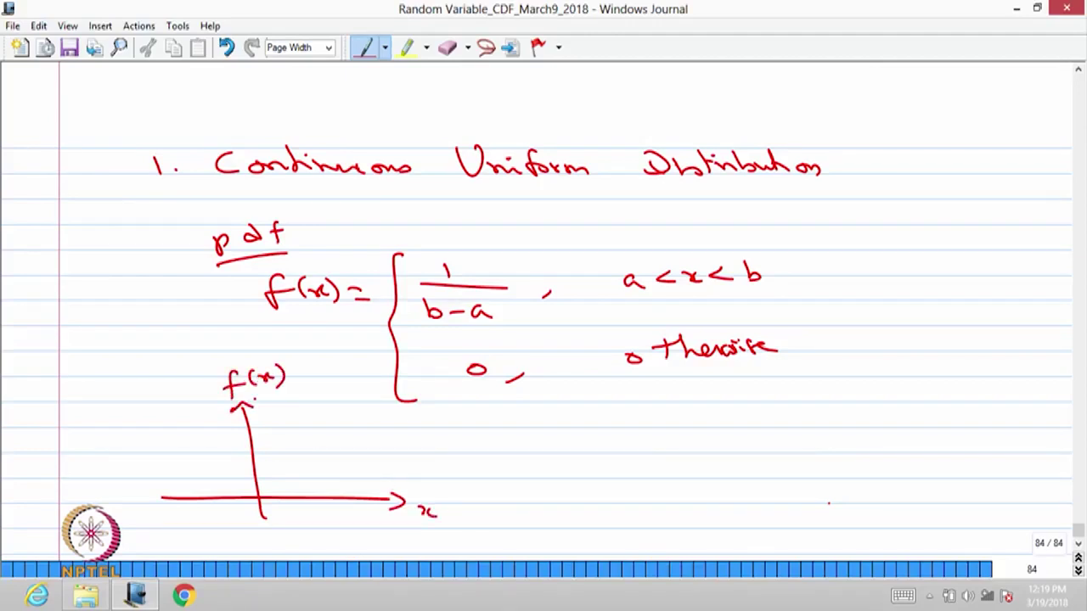
Mark a and b on the x axis and draw a flat line labelled 1/(b−a).
{"action": "left_click_drag", "start_coordinate": [209, 500], "coordinate": [214, 525]}
{"action": "left_click_drag", "start_coordinate": [314, 497], "coordinate": [326, 524]}
{"action": "mouse_move", "coordinate": [201, 455]}
{"action": "left_mouse_down"}
{"action": "mouse_move", "coordinate": [293, 452]}
{"action": "mouse_move", "coordinate": [270, 472]}
{"action": "mouse_move", "coordinate": [290, 471]}
{"action": "mouse_move", "coordinate": [268, 484]}
{"action": "left_mouse_up"}
{"action": "mouse_move", "coordinate": [280, 482]}
{"action": "left_mouse_down"}
{"action": "mouse_move", "coordinate": [301, 483]}
{"action": "mouse_move", "coordinate": [305, 451]}
{"action": "left_mouse_up"}
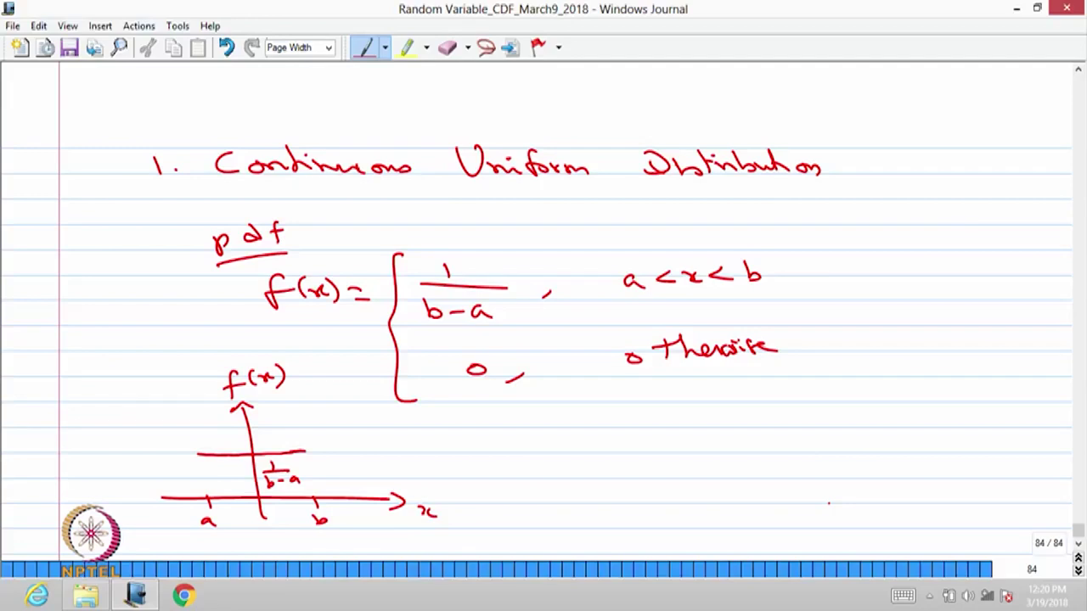